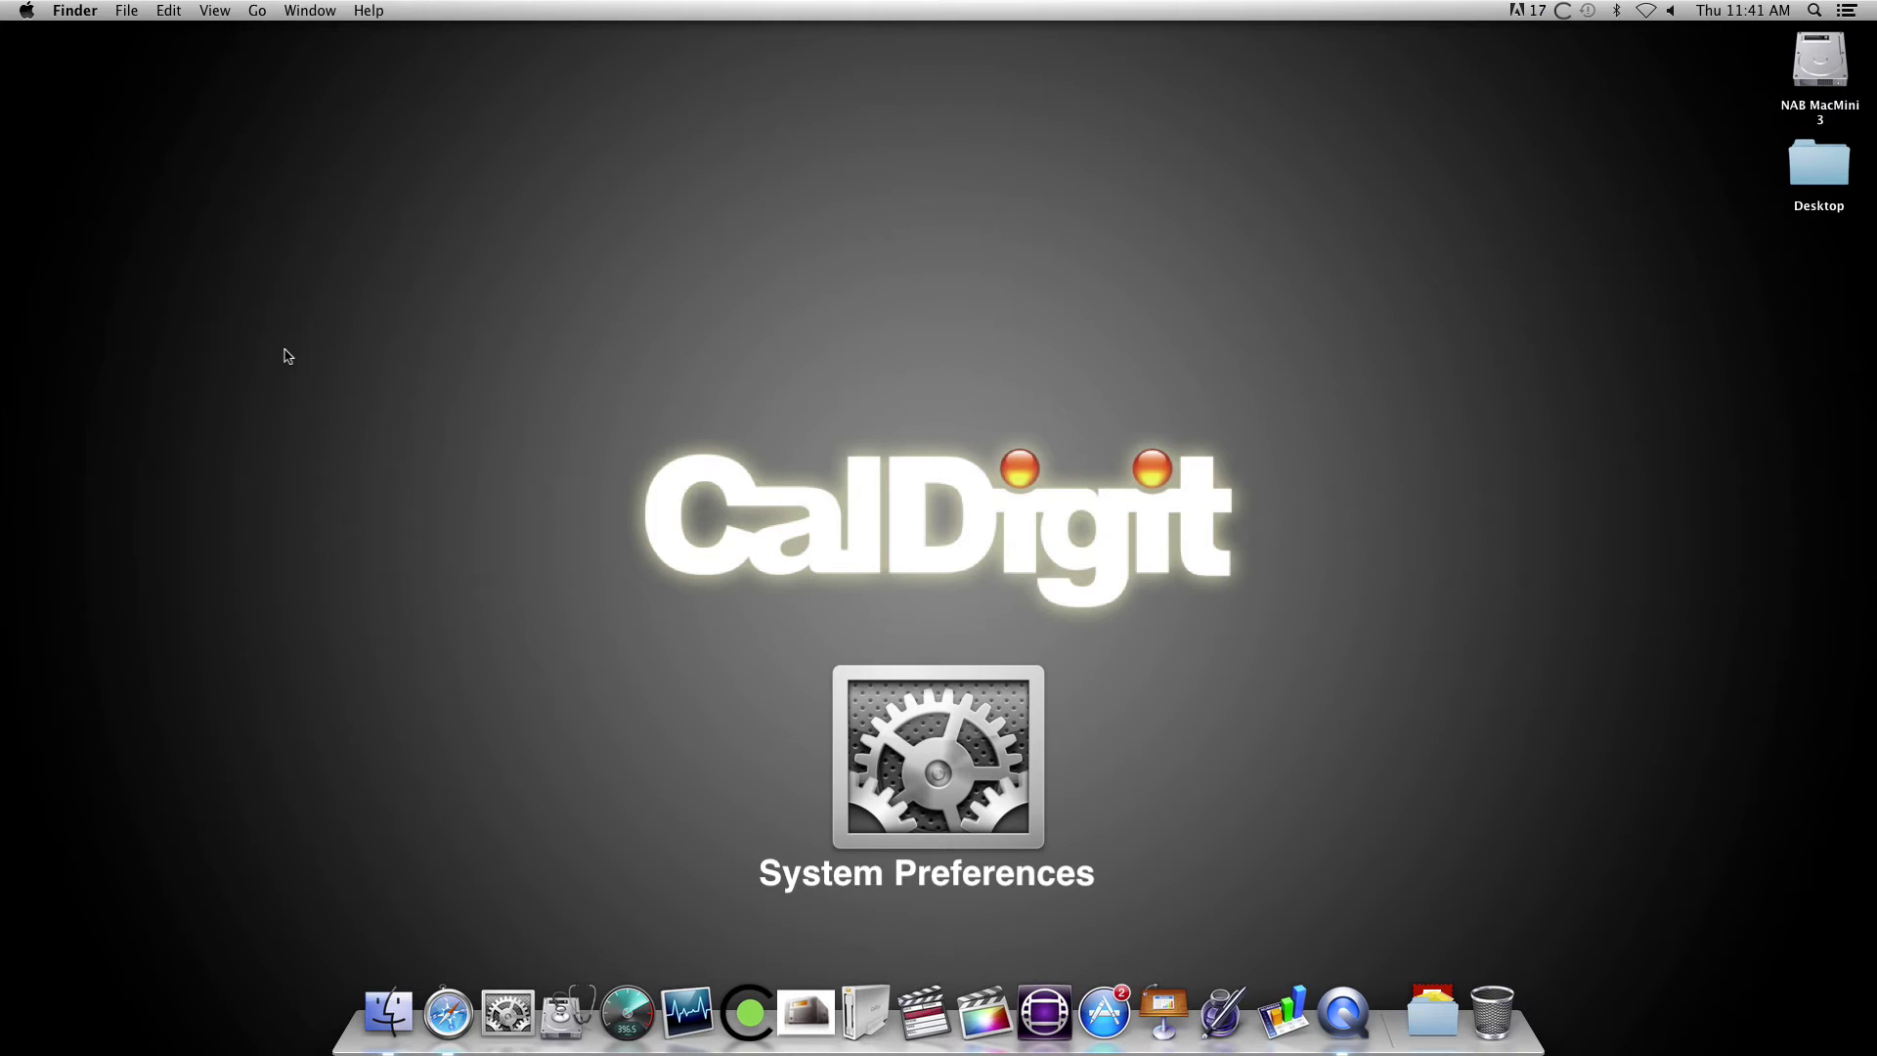
# - Confirm the Thunderbolt Slot 1 connection status in Network preferences, then go to Sharing
pyautogui.click(27, 11)
pyautogui.click(163, 101)
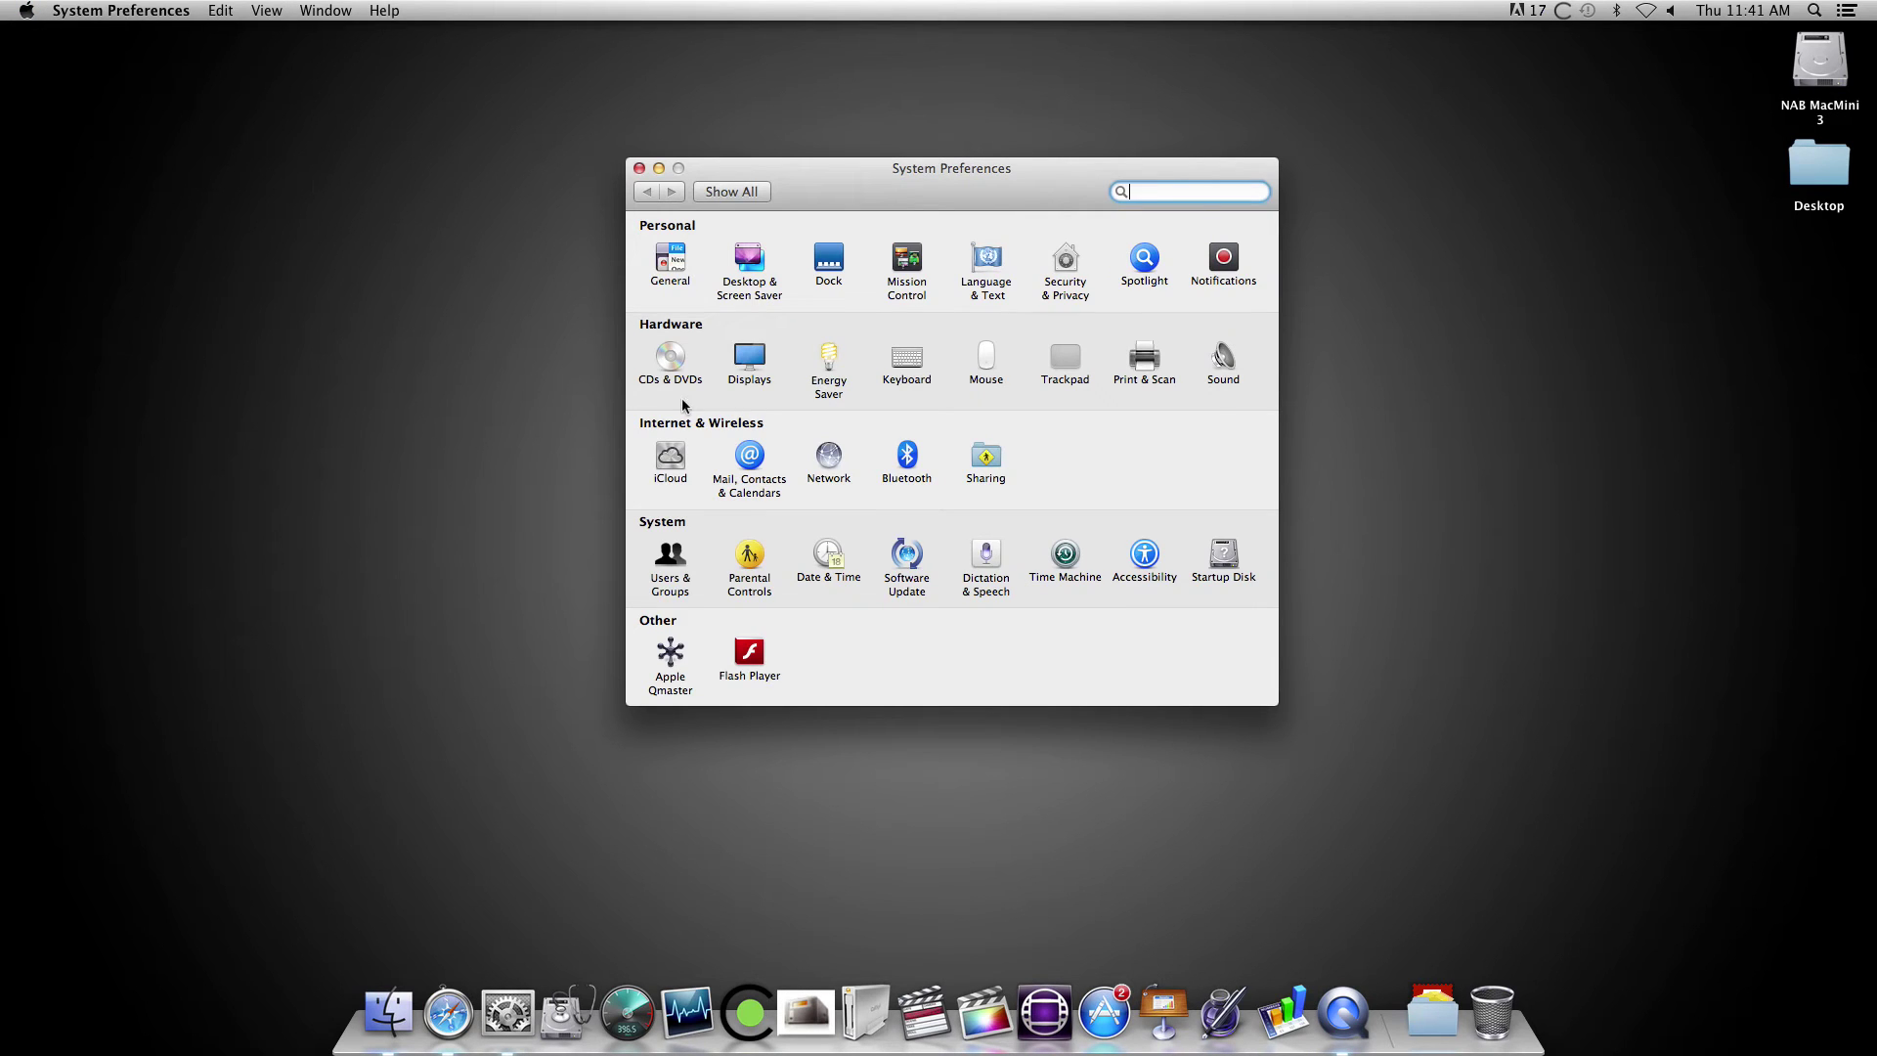
pyautogui.click(830, 462)
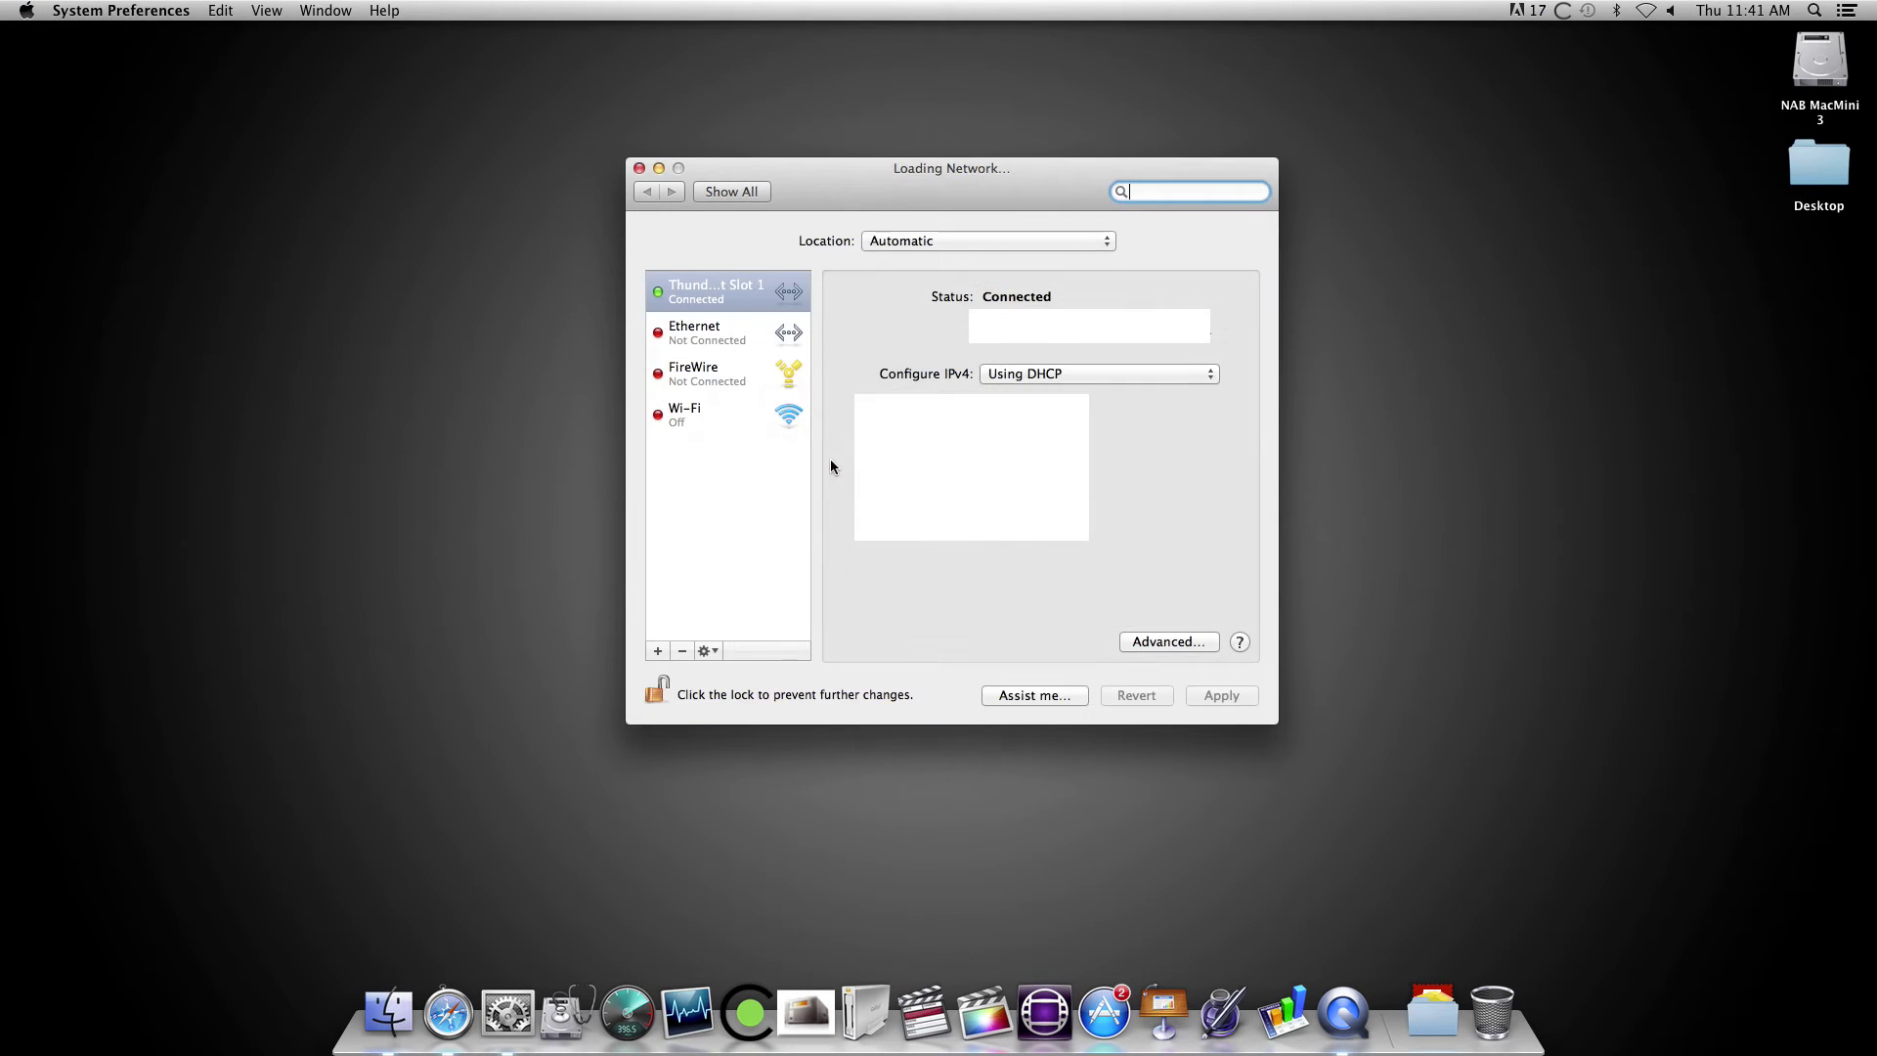
pyautogui.click(709, 302)
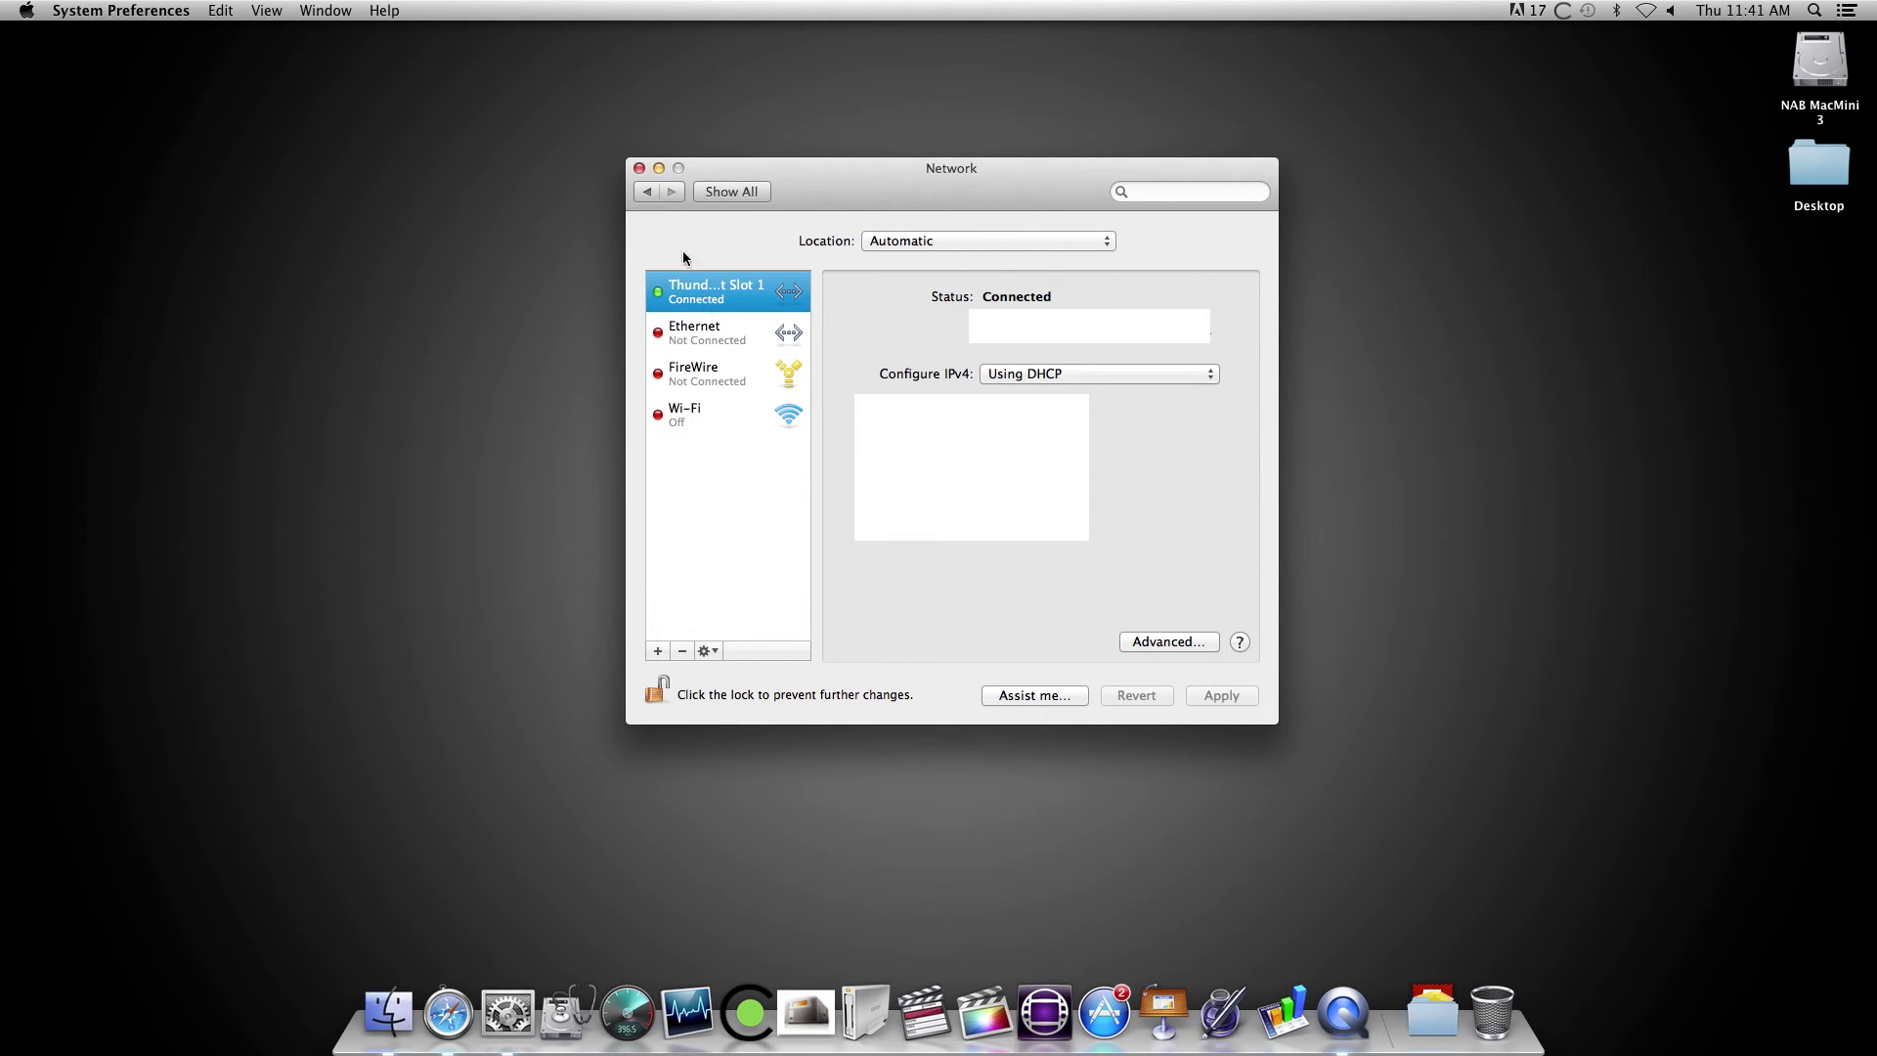
pyautogui.click(645, 199)
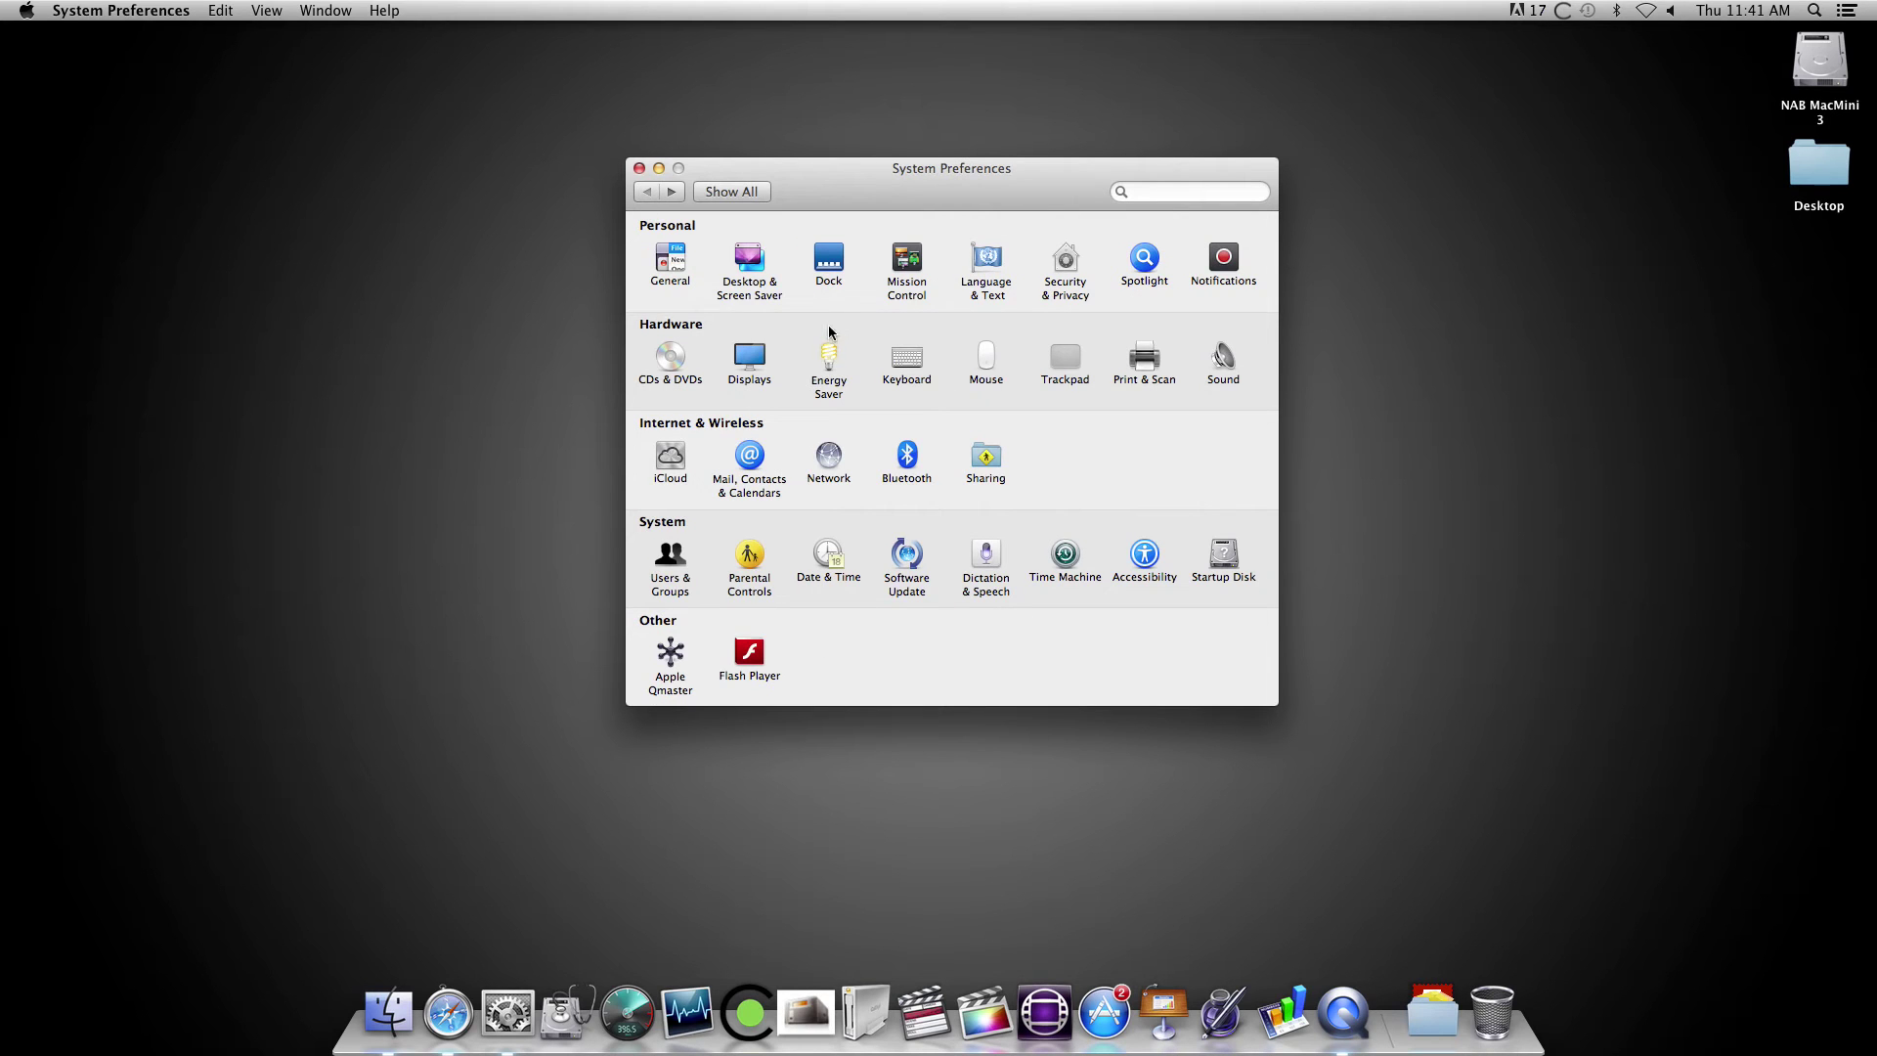
pyautogui.click(986, 458)
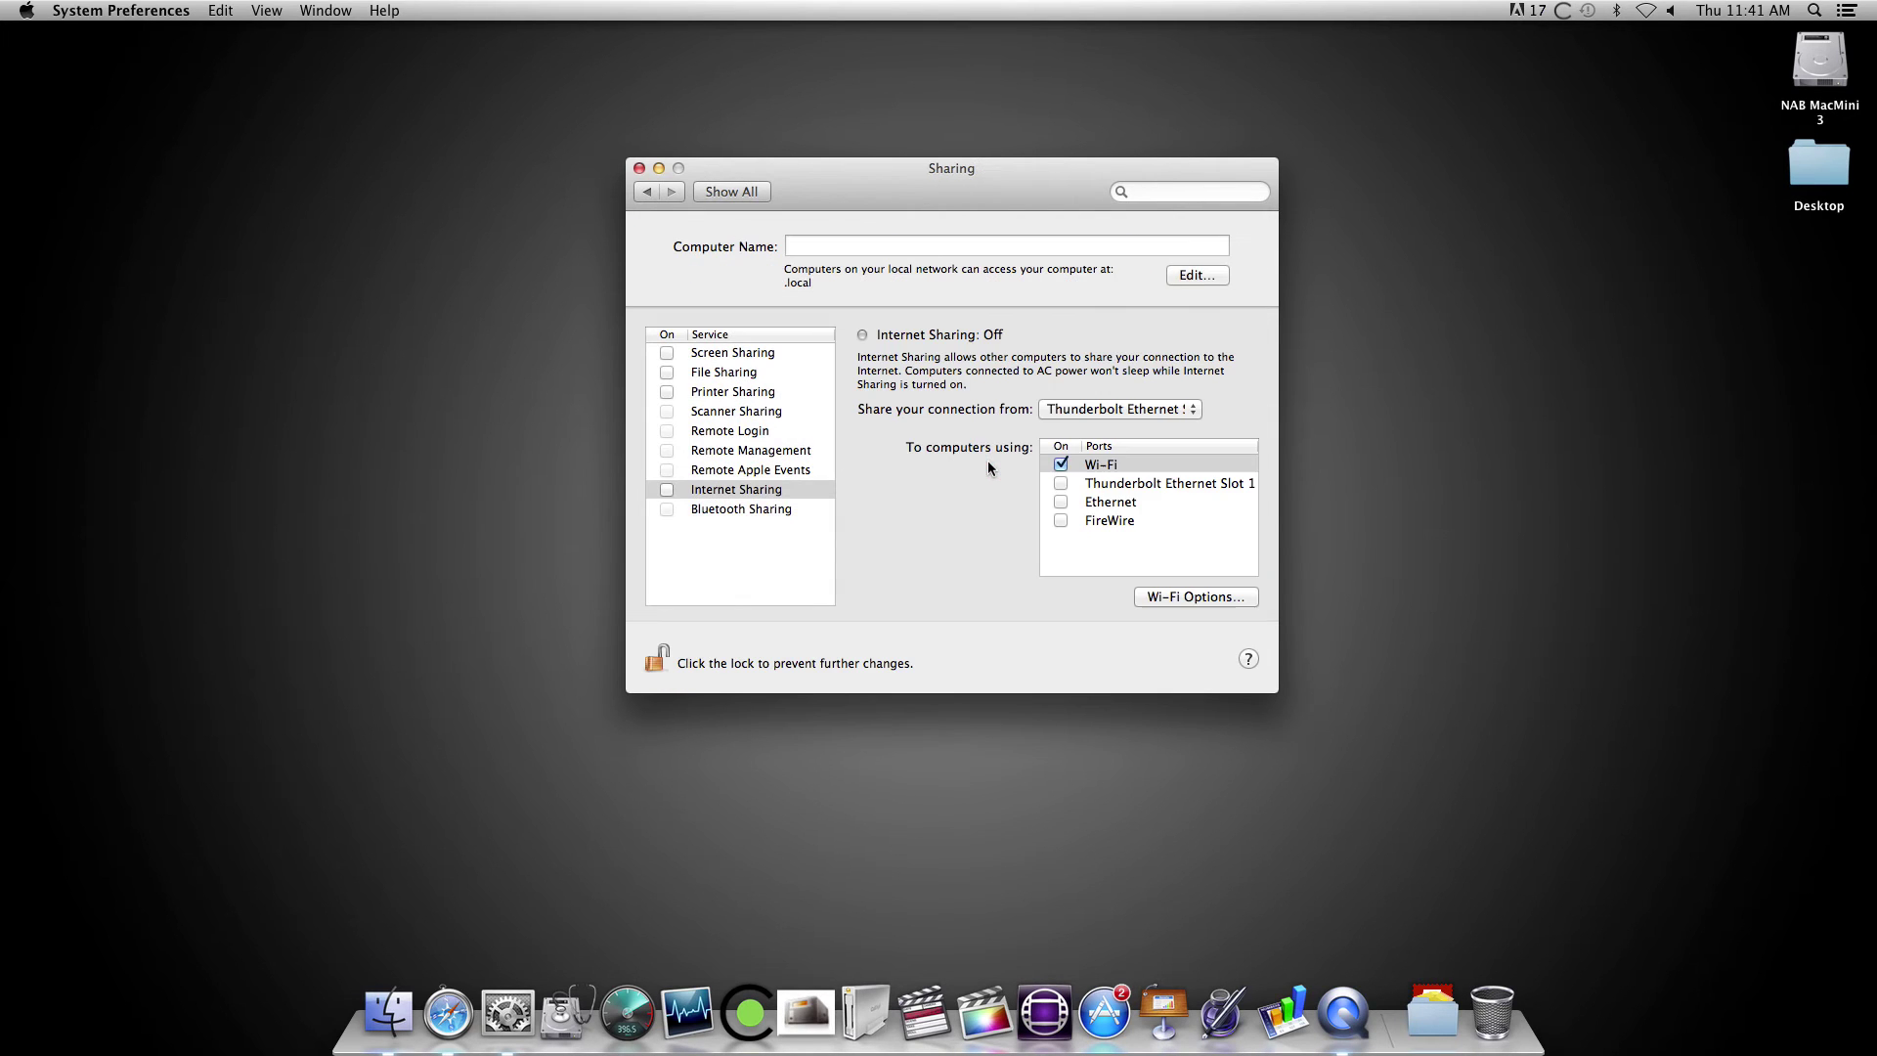
# - Share the Thunderbolt Ethernet Slot 1 connection with computers using Wi-Fi under Internet Sharing
pyautogui.click(745, 498)
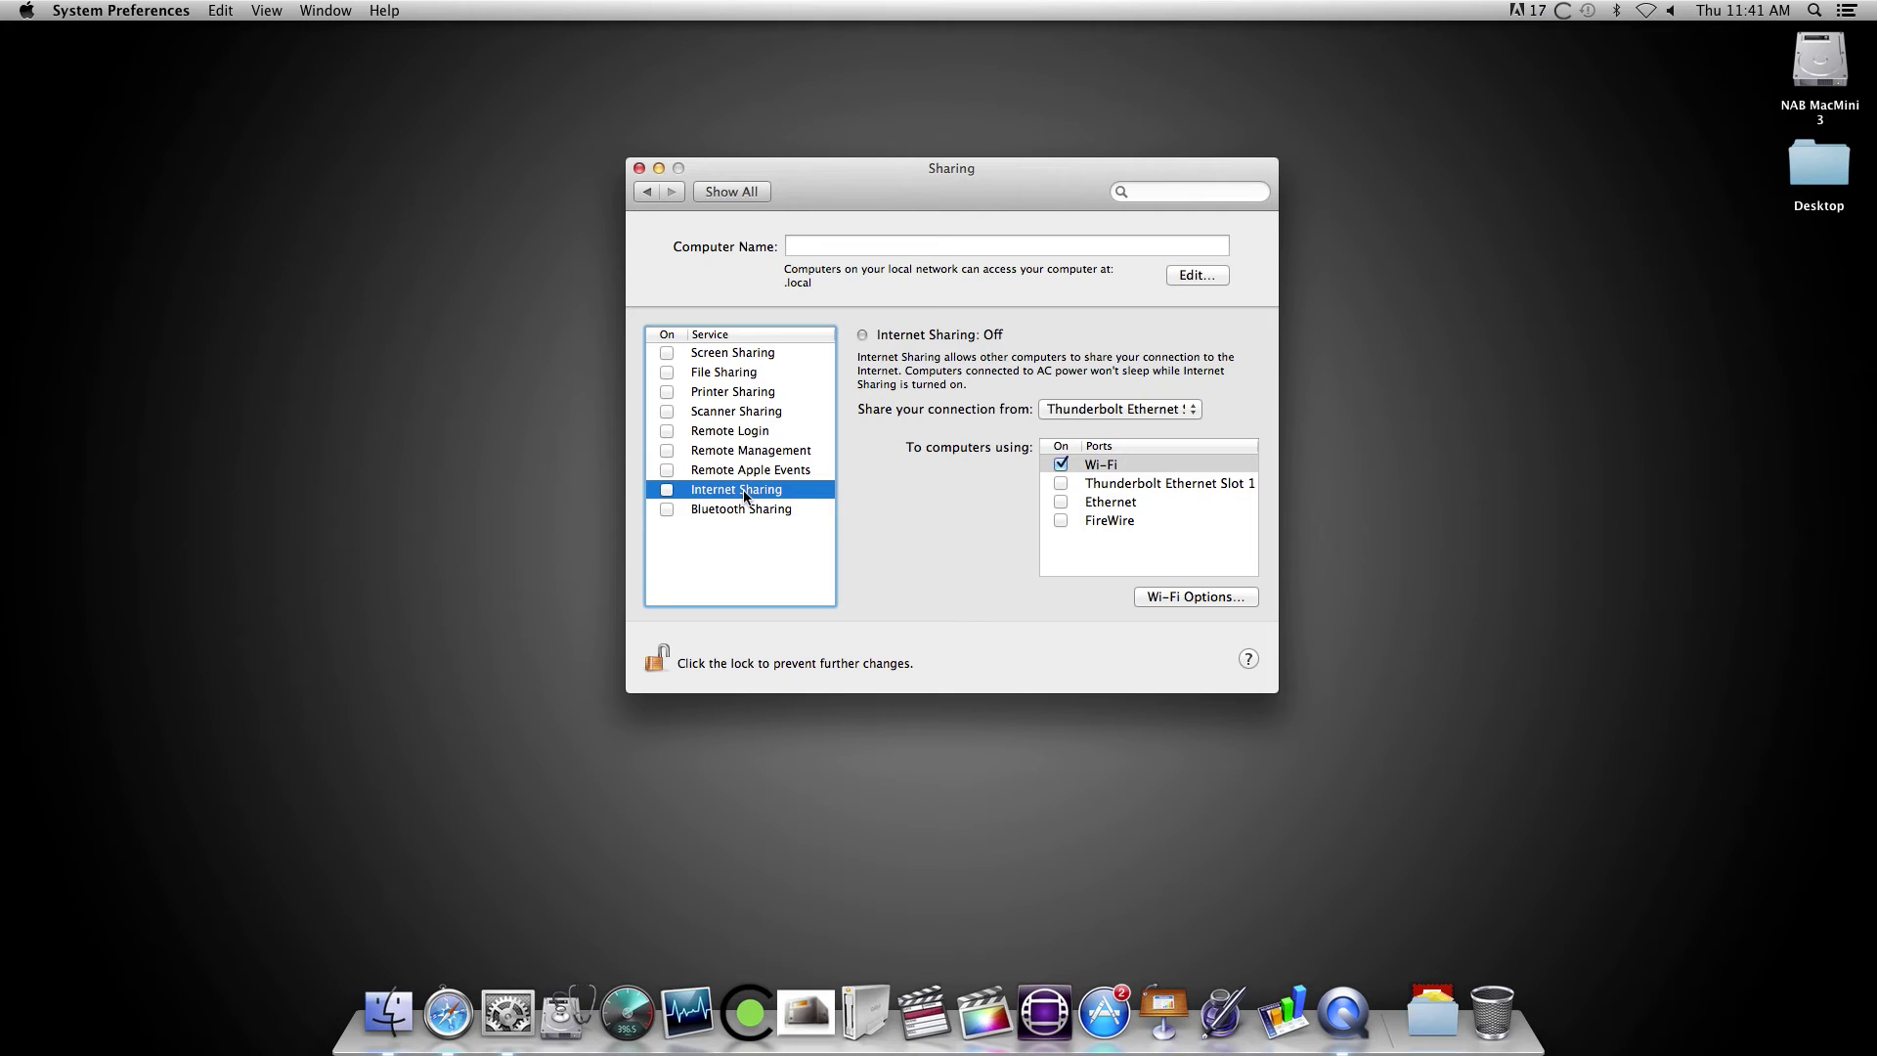
pyautogui.click(1103, 416)
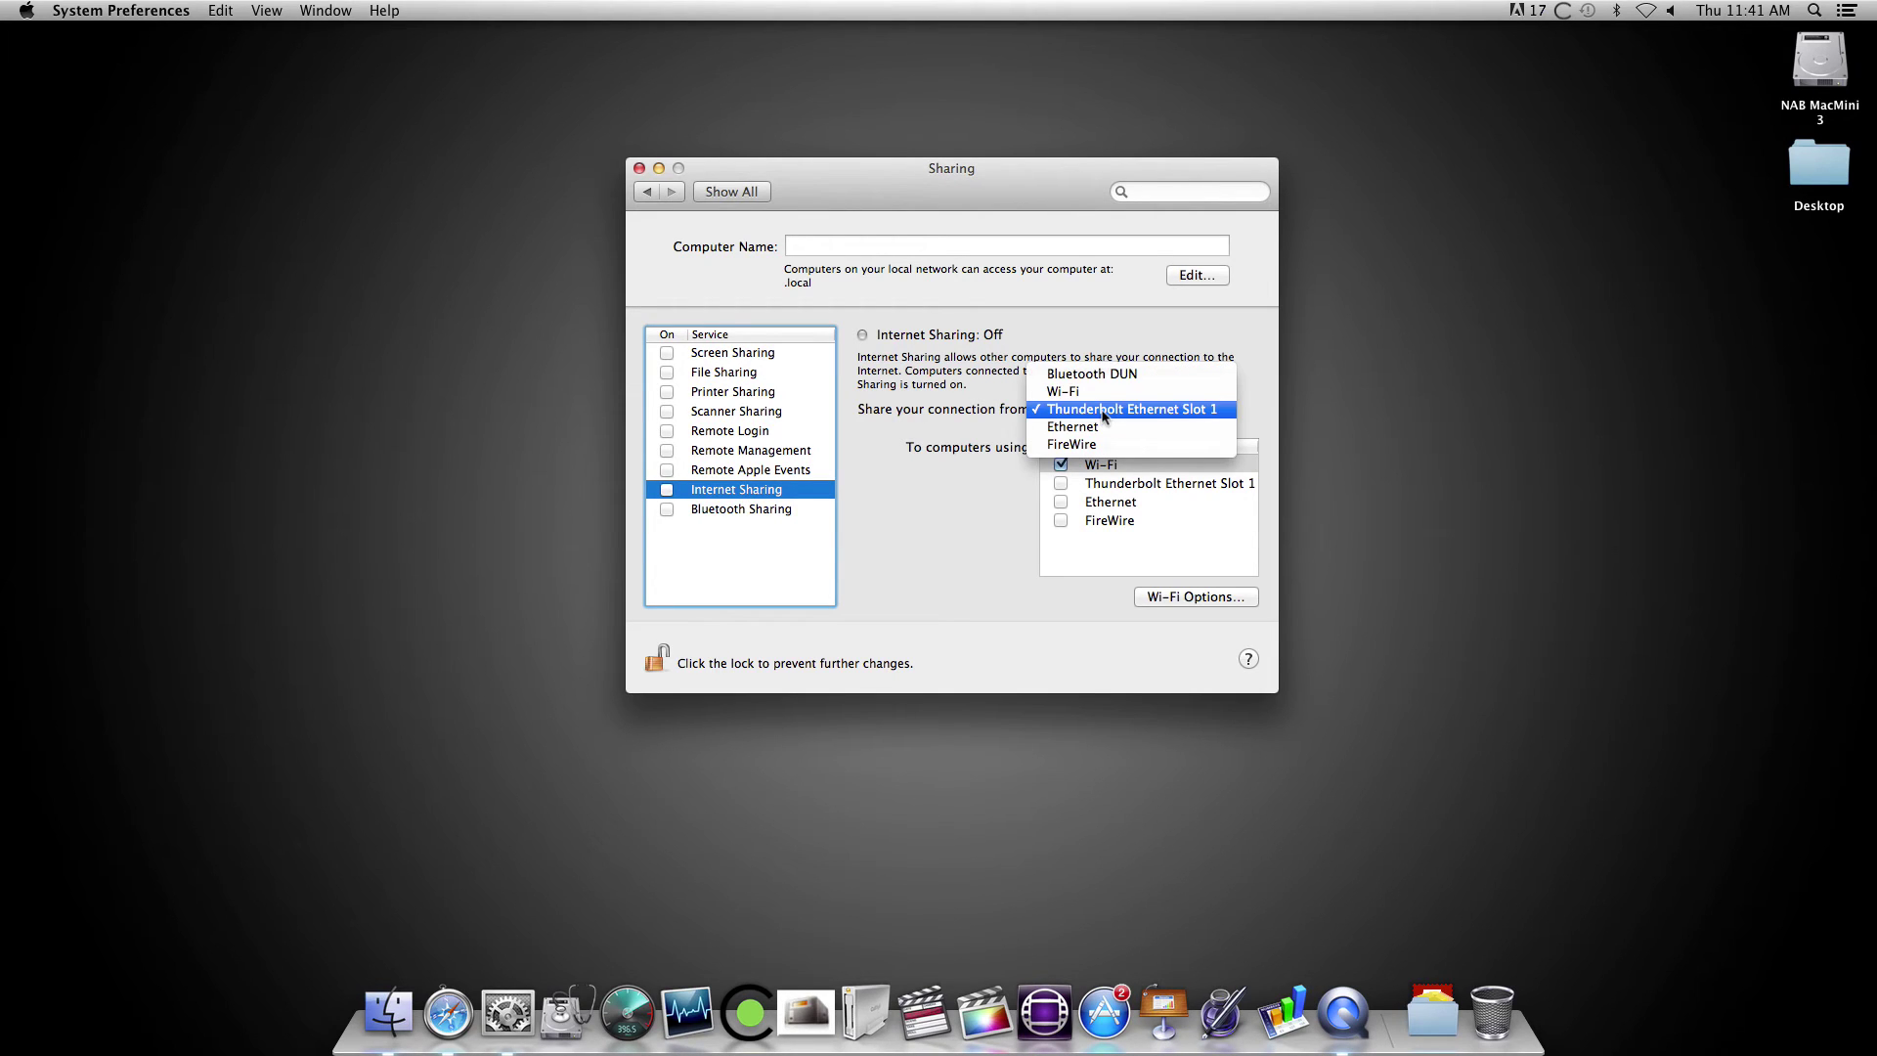
pyautogui.click(1104, 415)
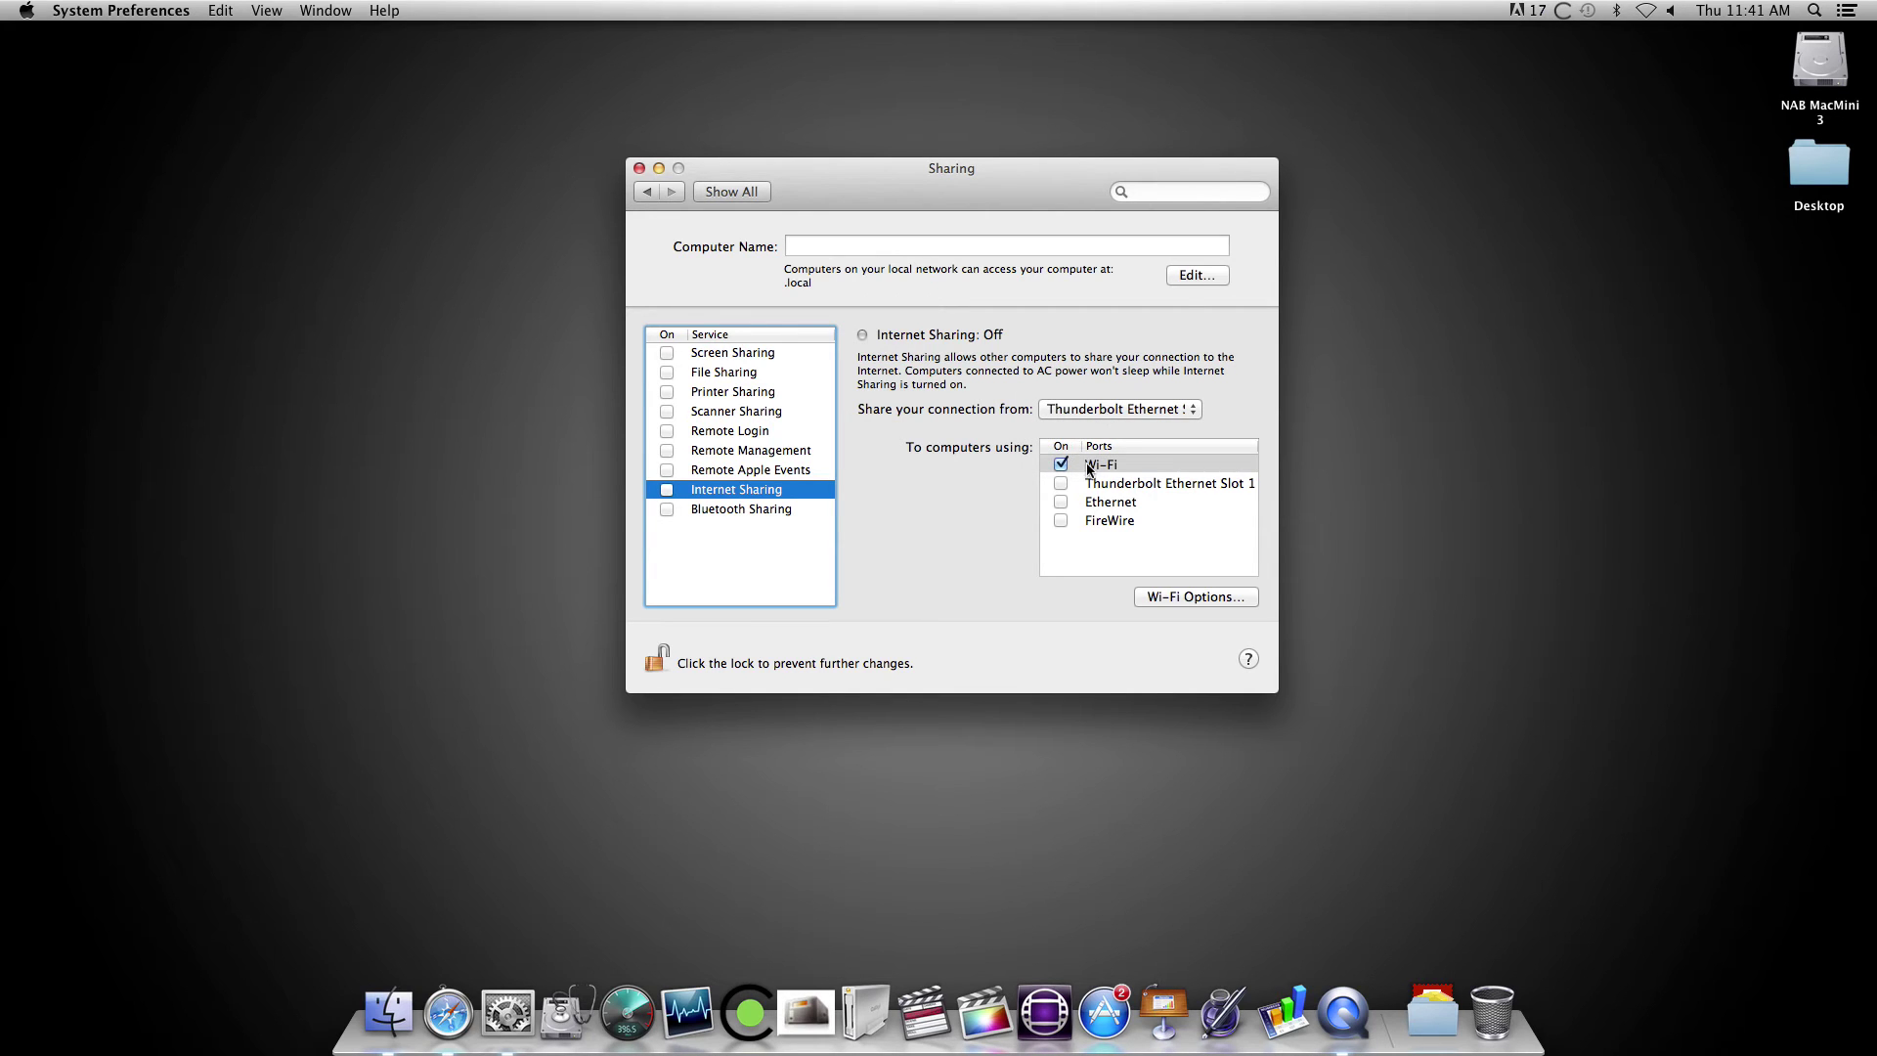
pyautogui.click(1155, 468)
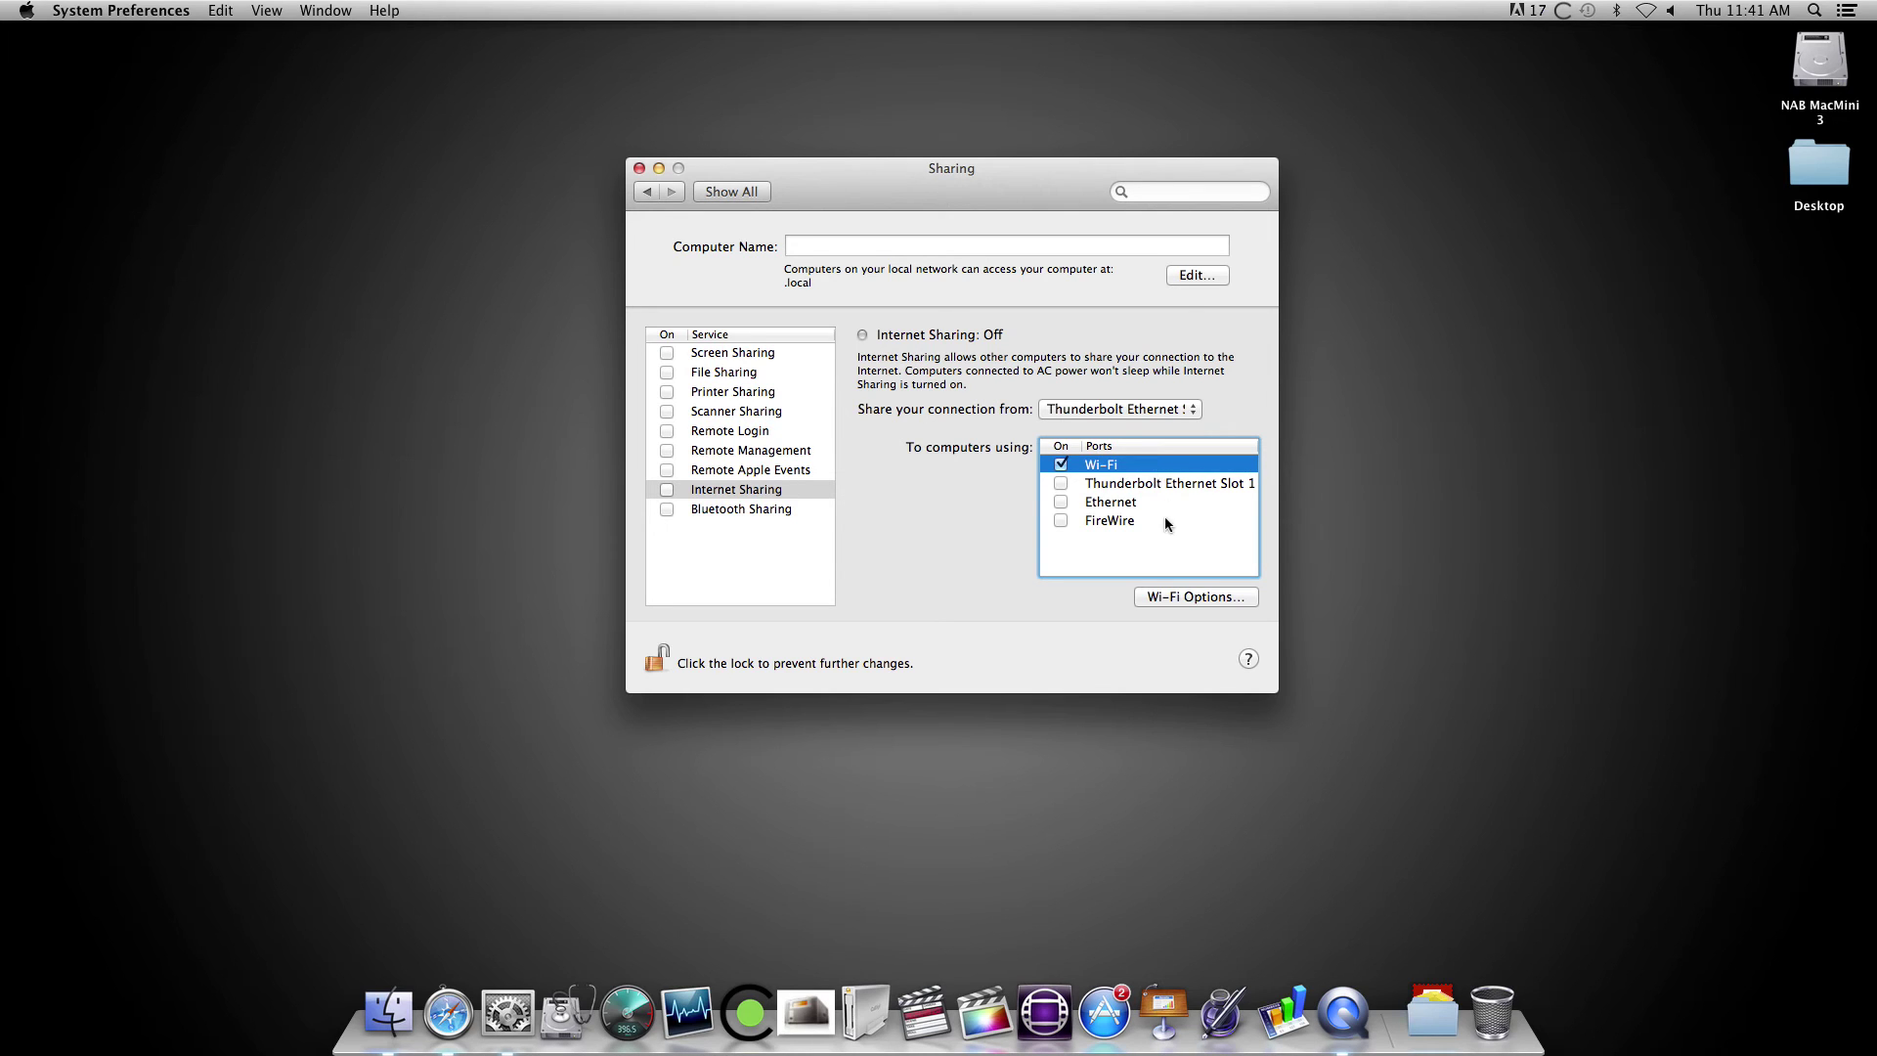
pyautogui.click(1200, 598)
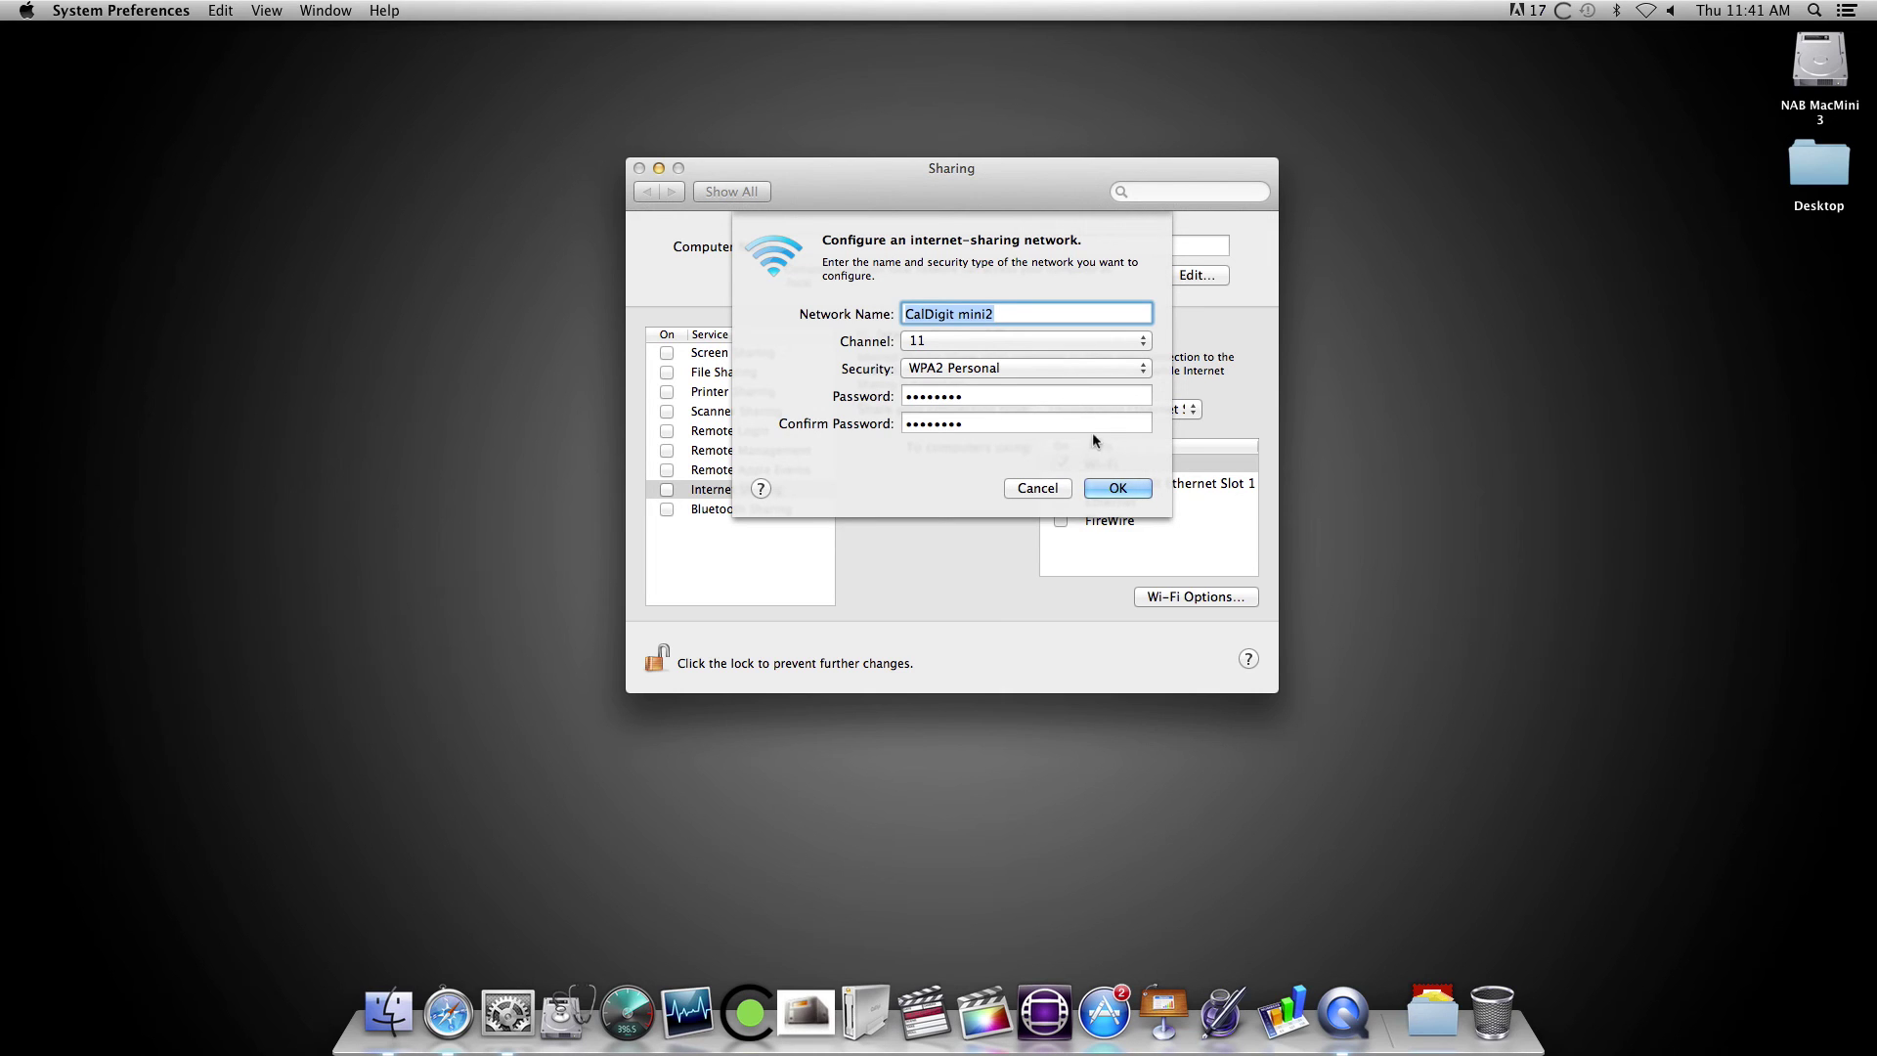
# - Confirm the Wi-Fi network CalDigit mini2 on channel 11 with WPA2 Personal password
pyautogui.click(1110, 489)
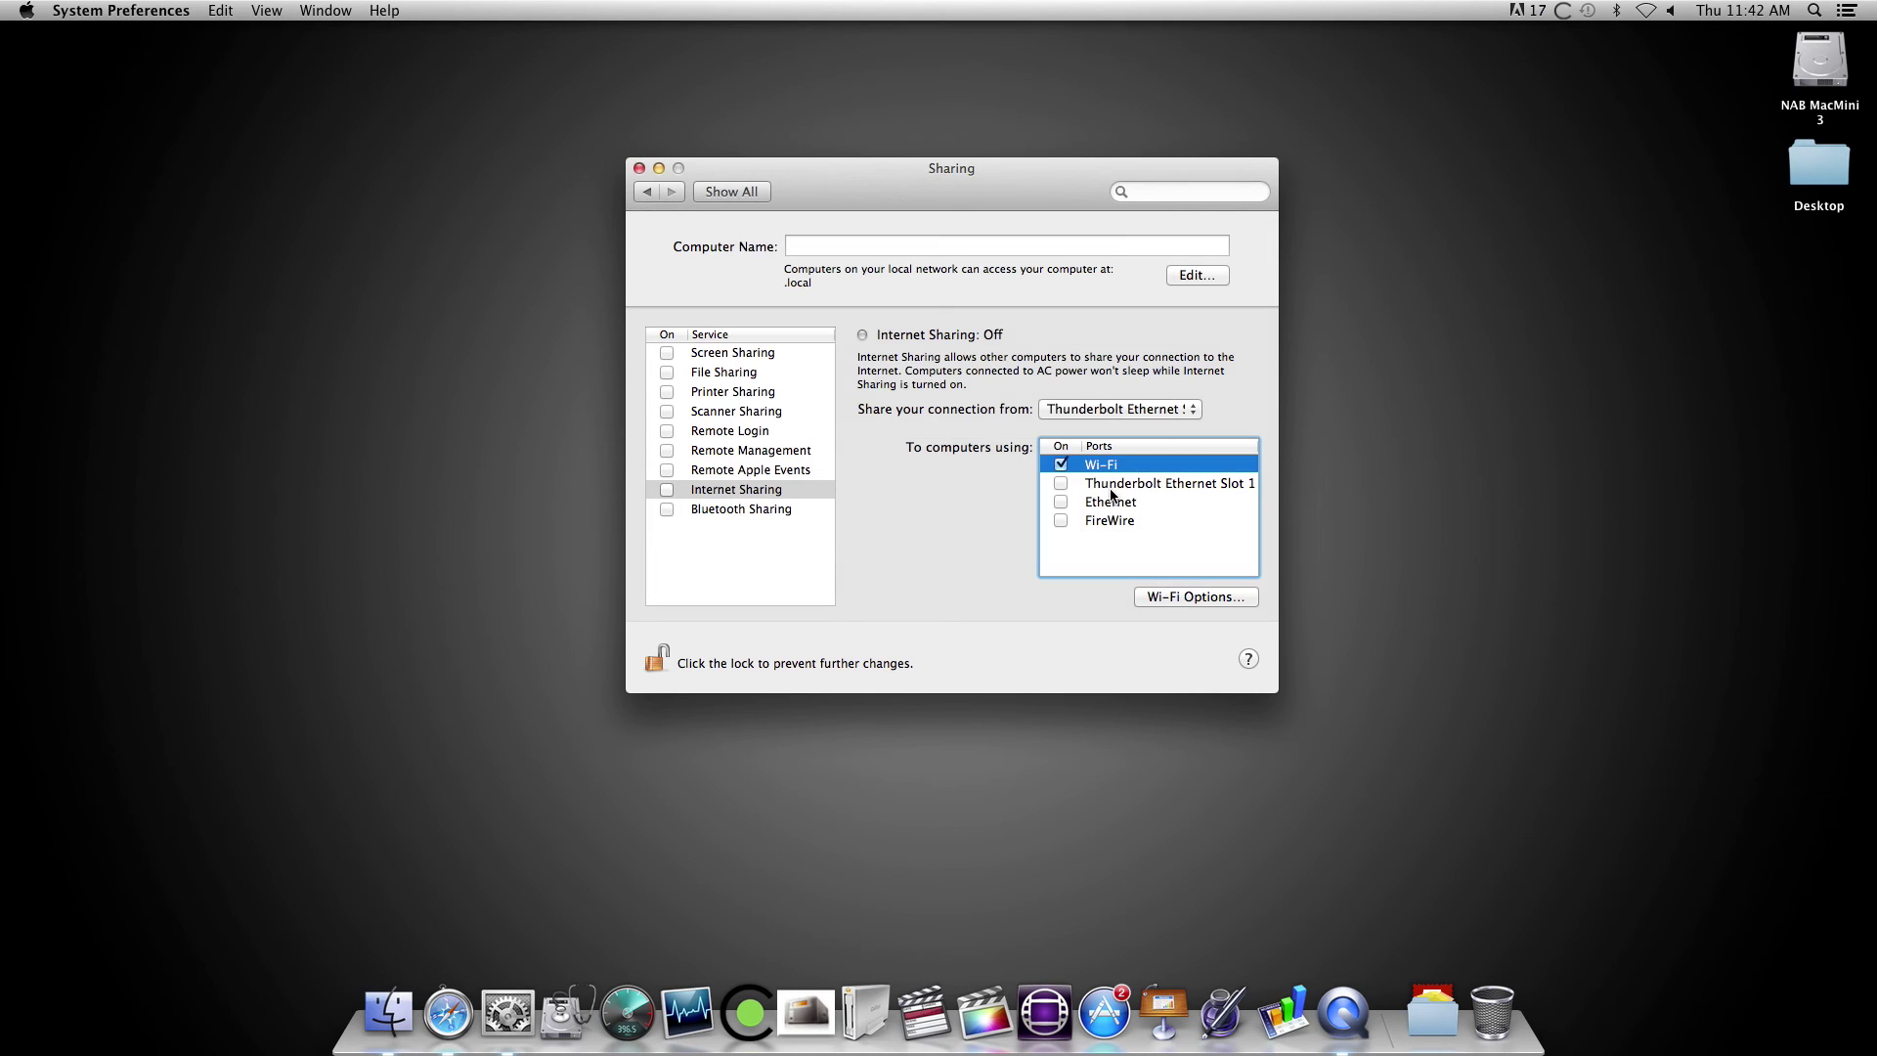
# - Start Internet Sharing with Wi-Fi switched on, then close System Preferences
pyautogui.click(666, 489)
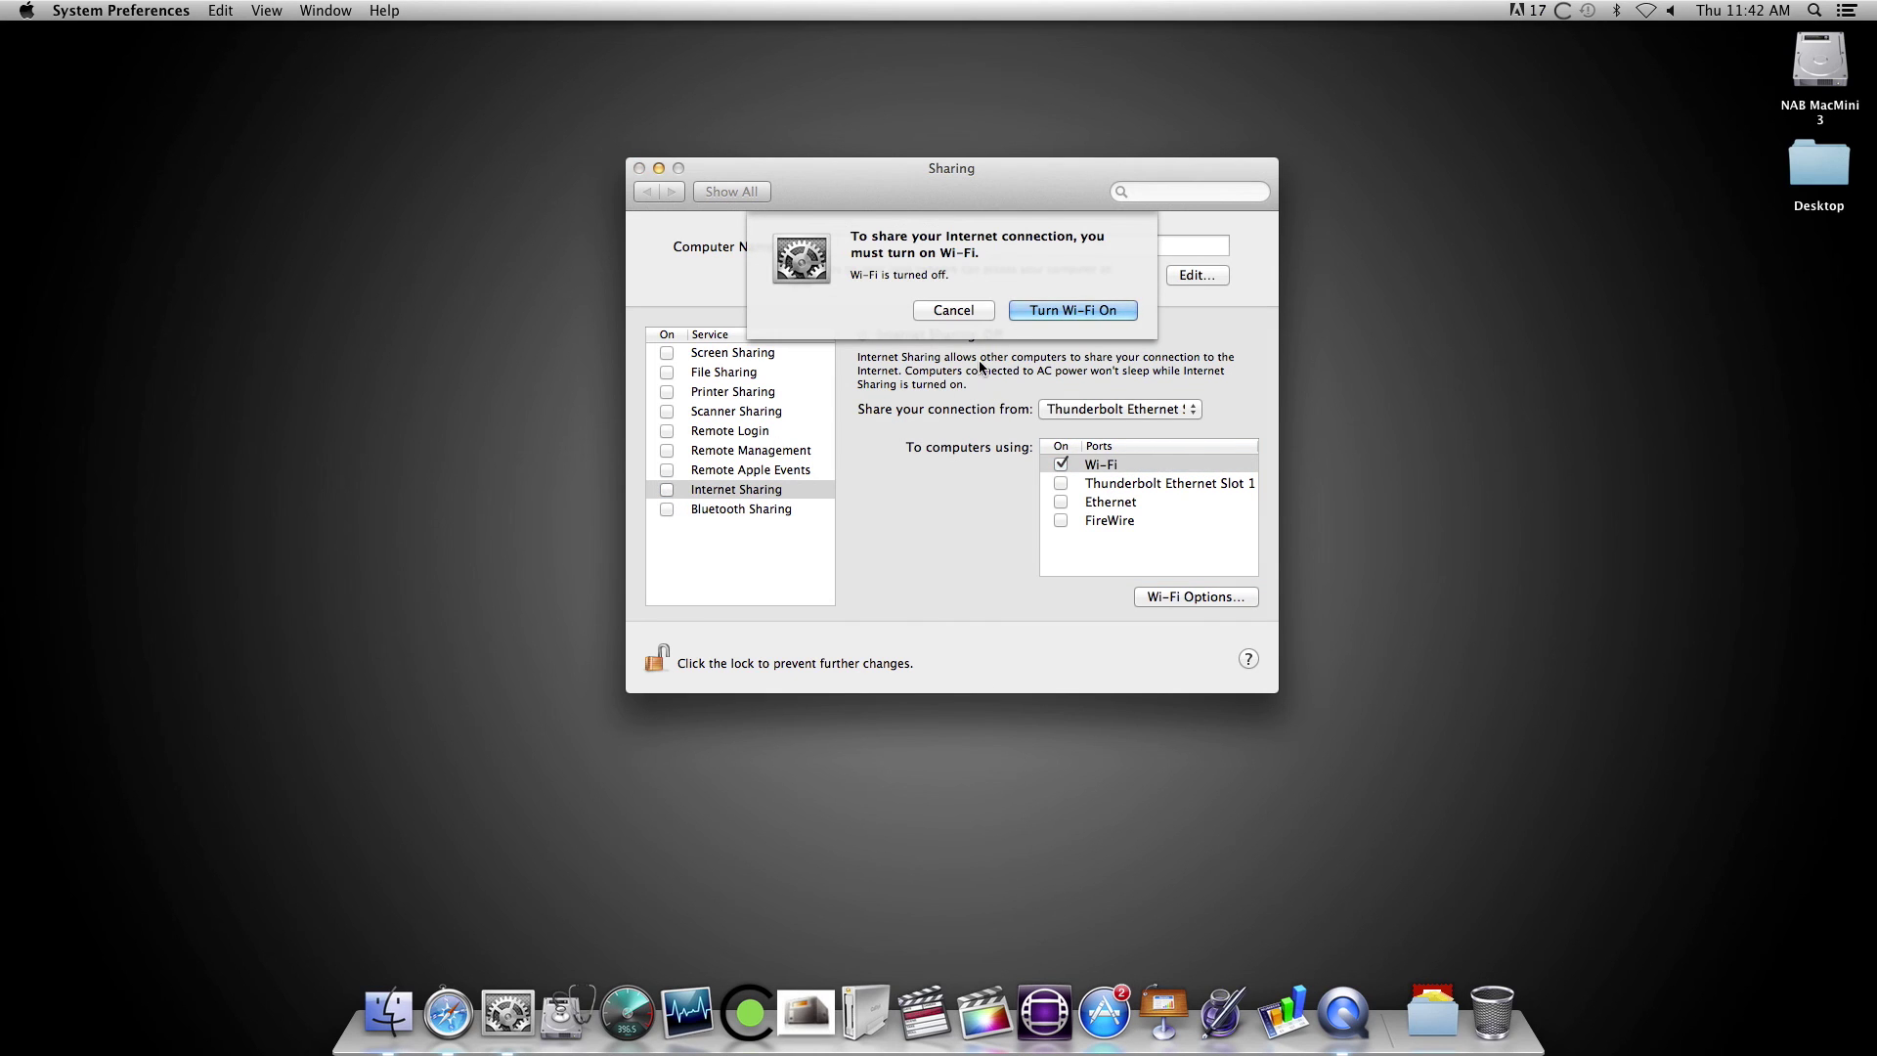
pyautogui.click(1032, 312)
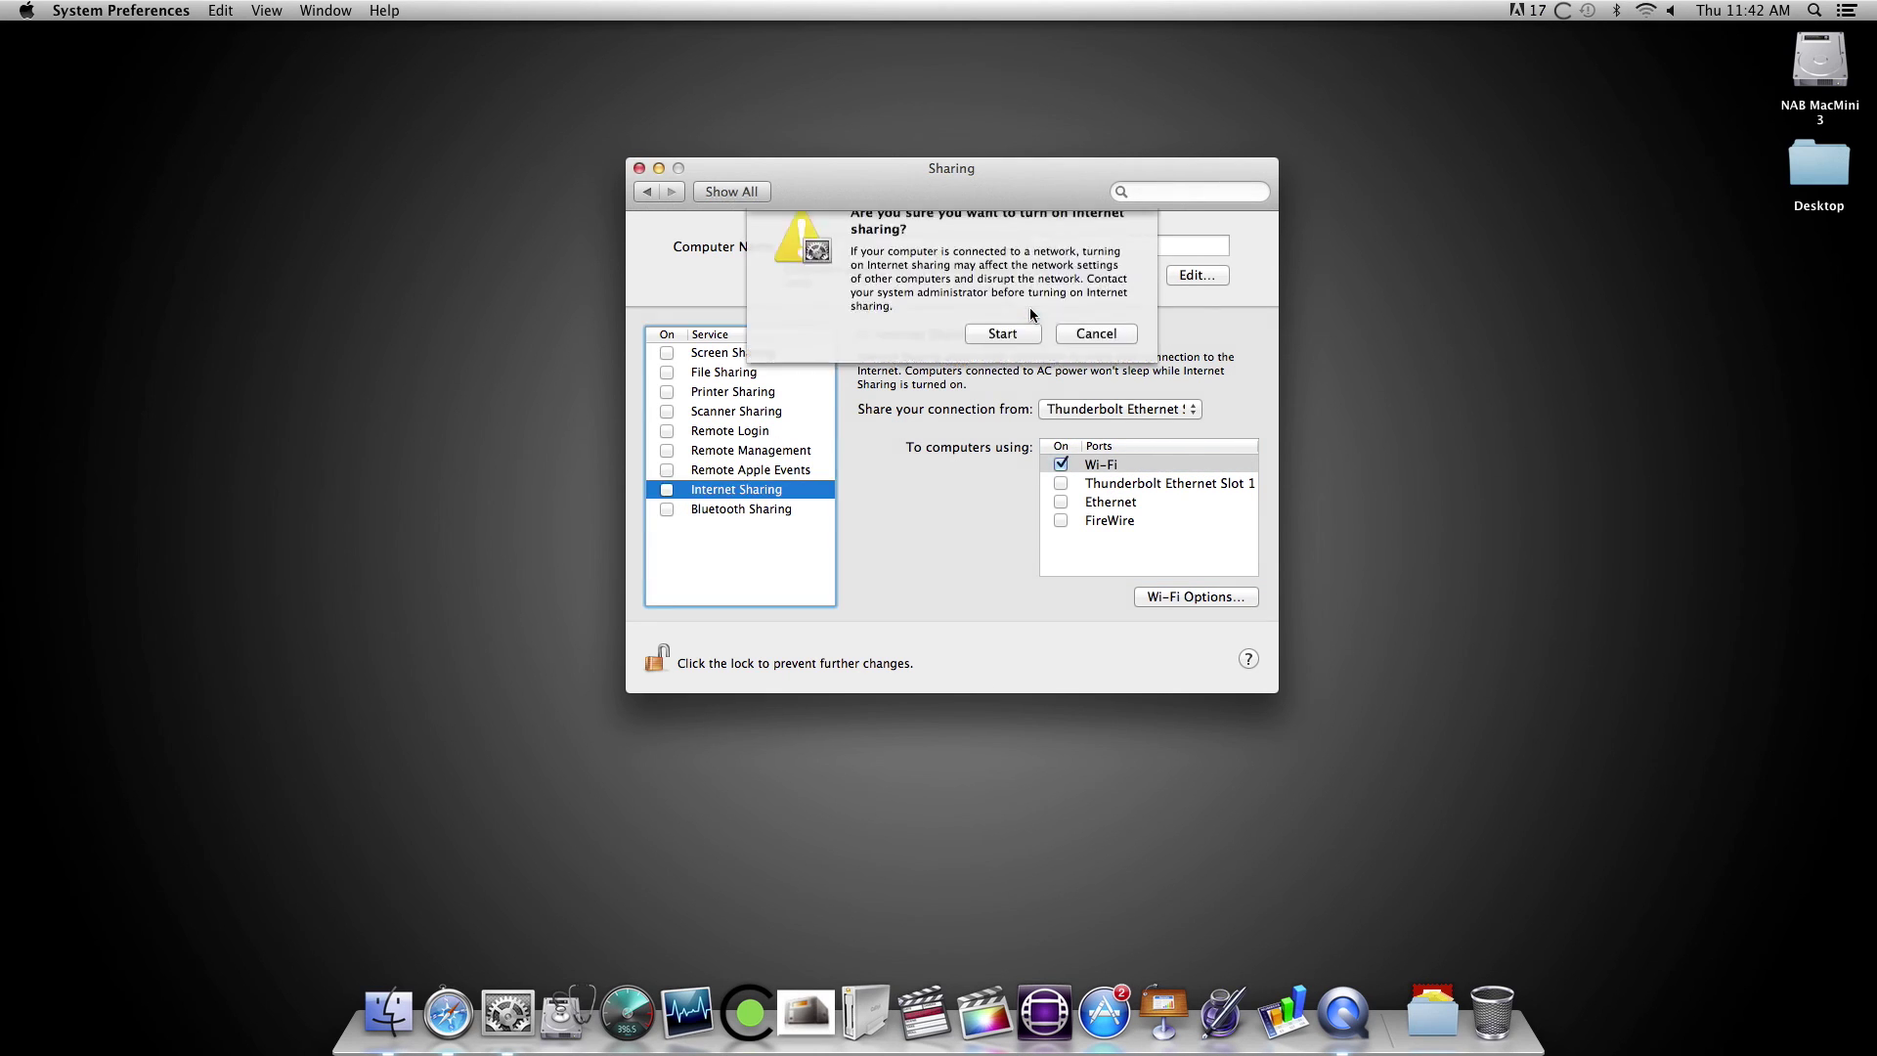
pyautogui.click(1003, 358)
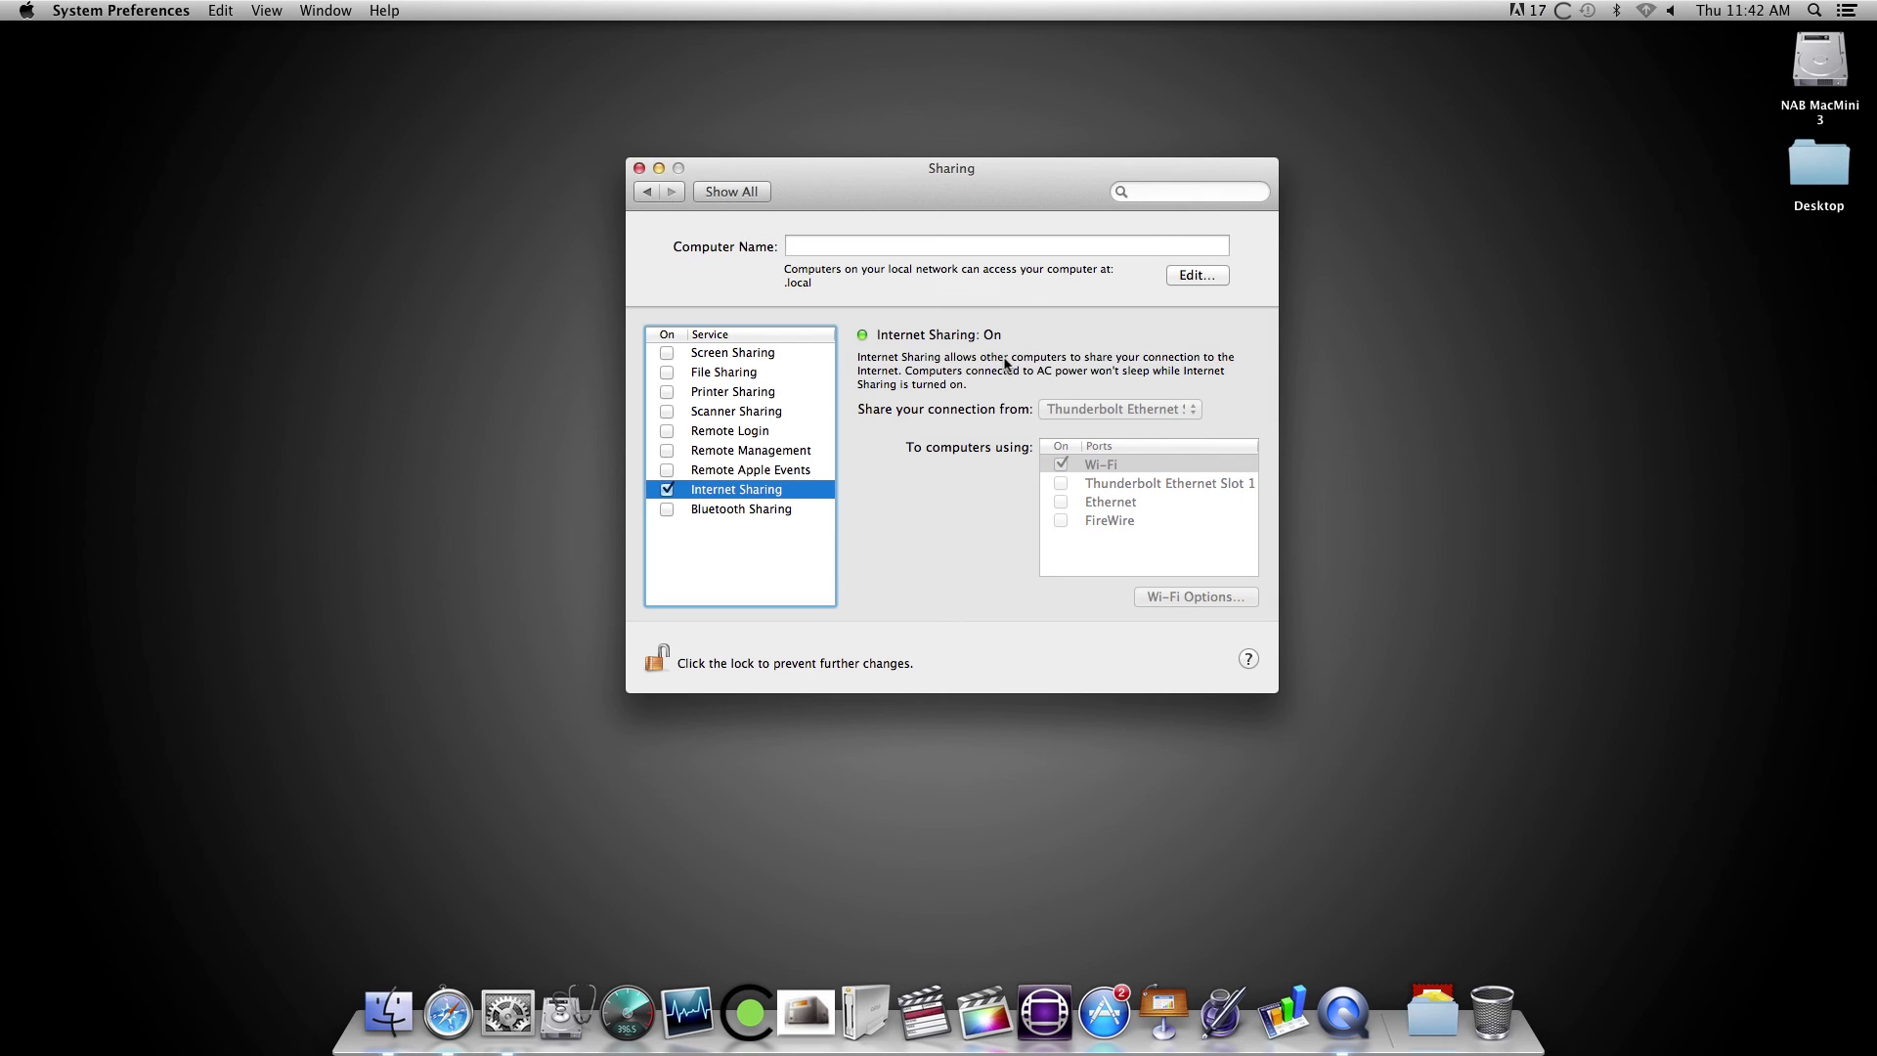
pyautogui.click(640, 171)
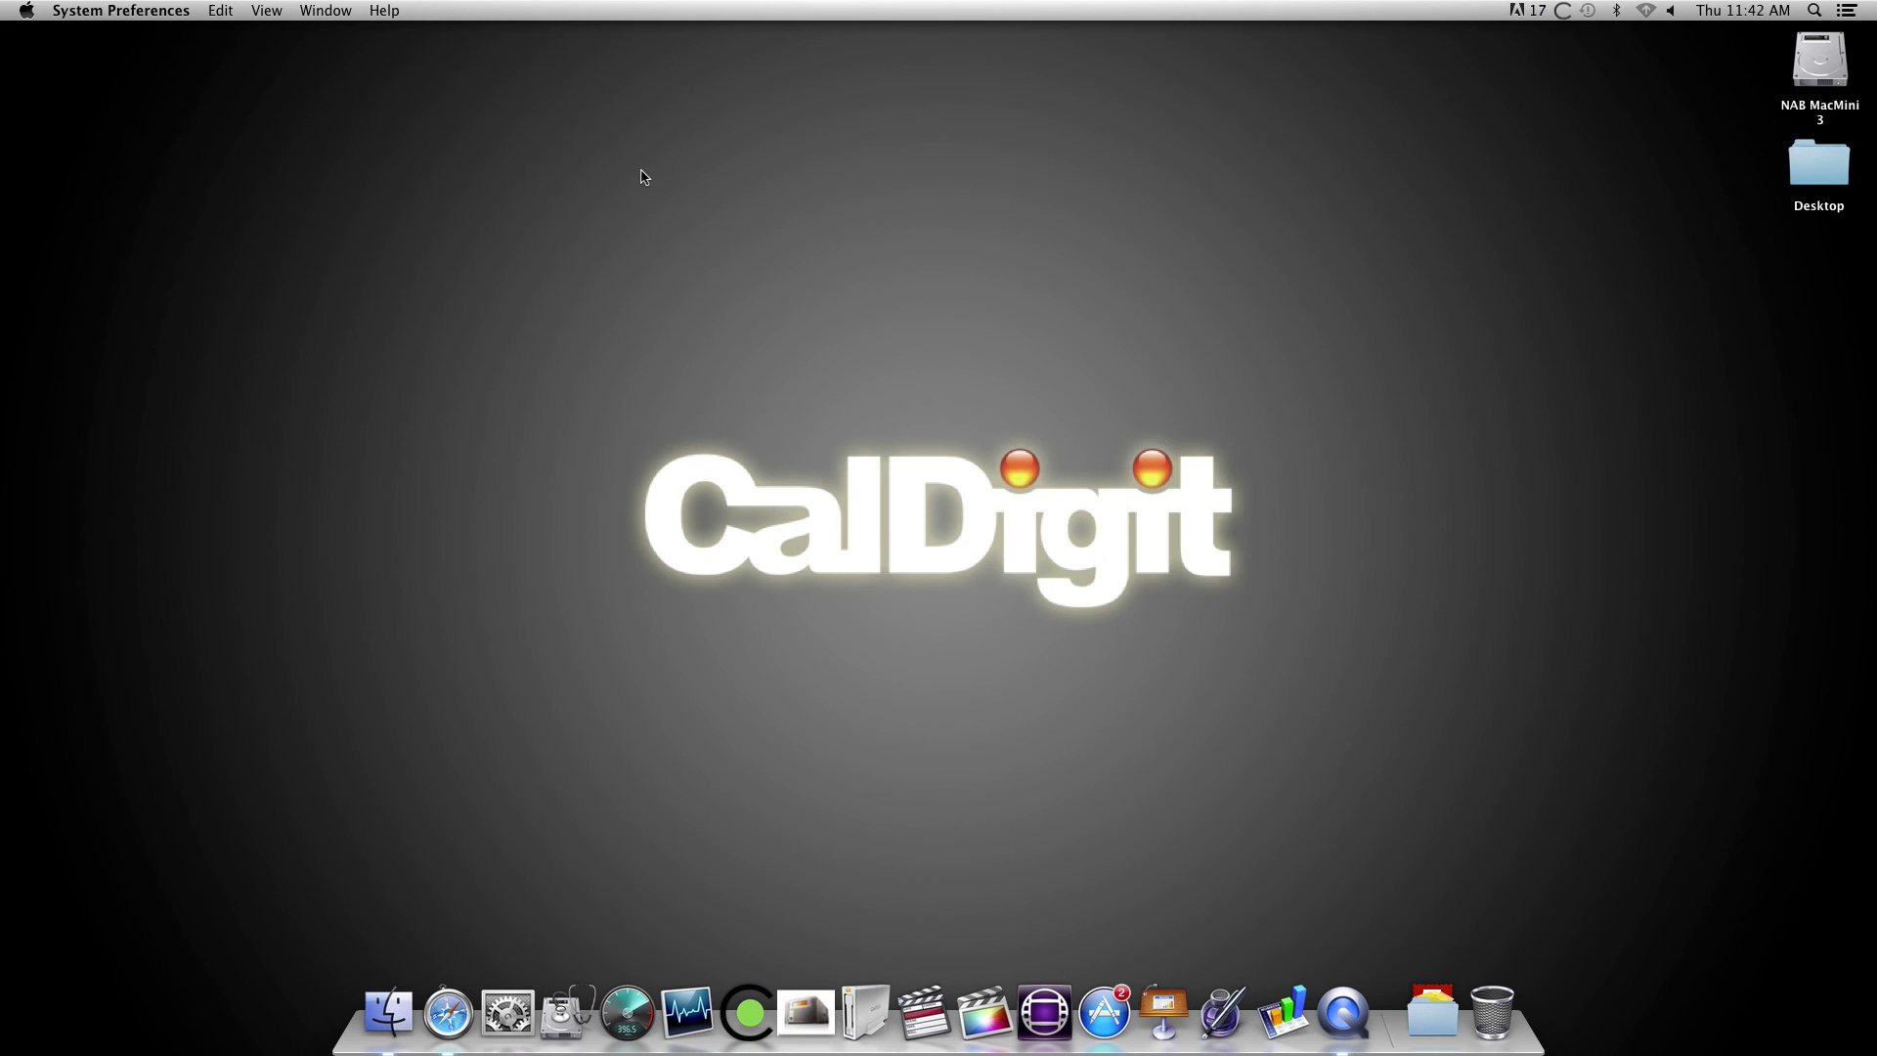